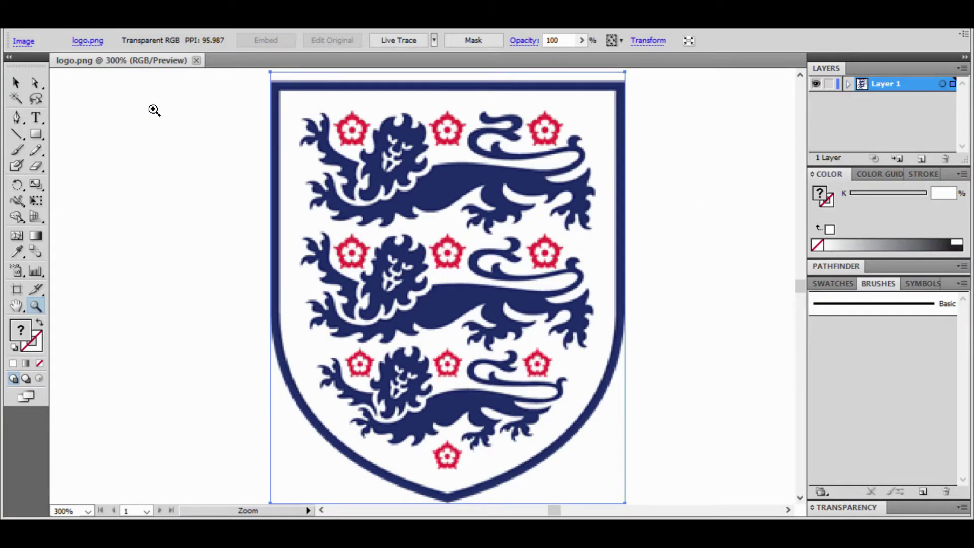
Select the placed crest image, pan it into view, and bring up the Live Trace presets list.
{"action": "left_click", "coordinate": [16, 83]}
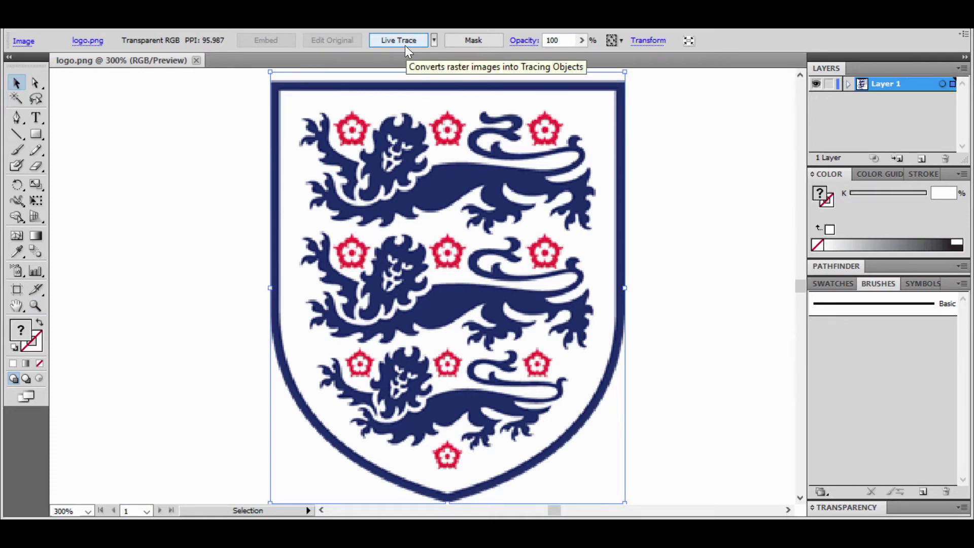
{"action": "left_click", "coordinate": [434, 40]}
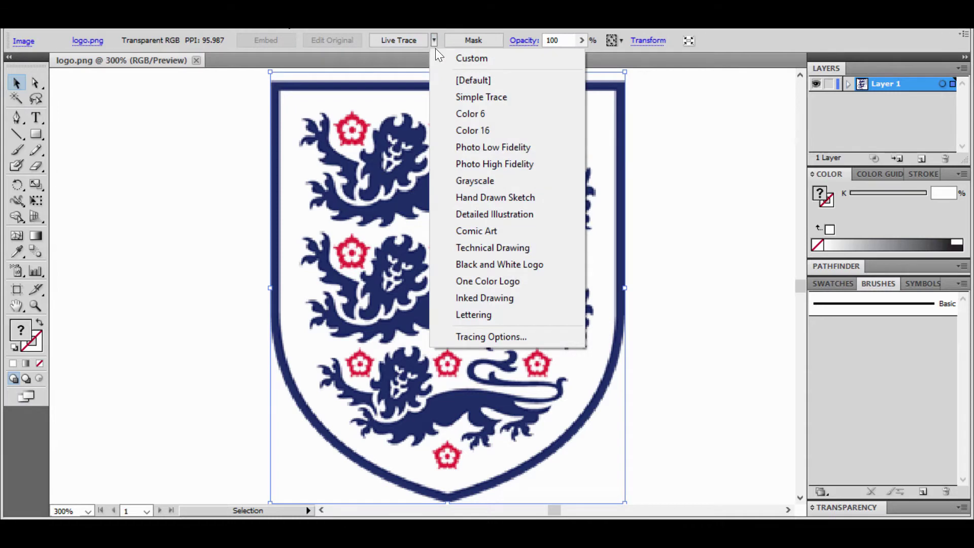
{"action": "left_click", "coordinate": [401, 84]}
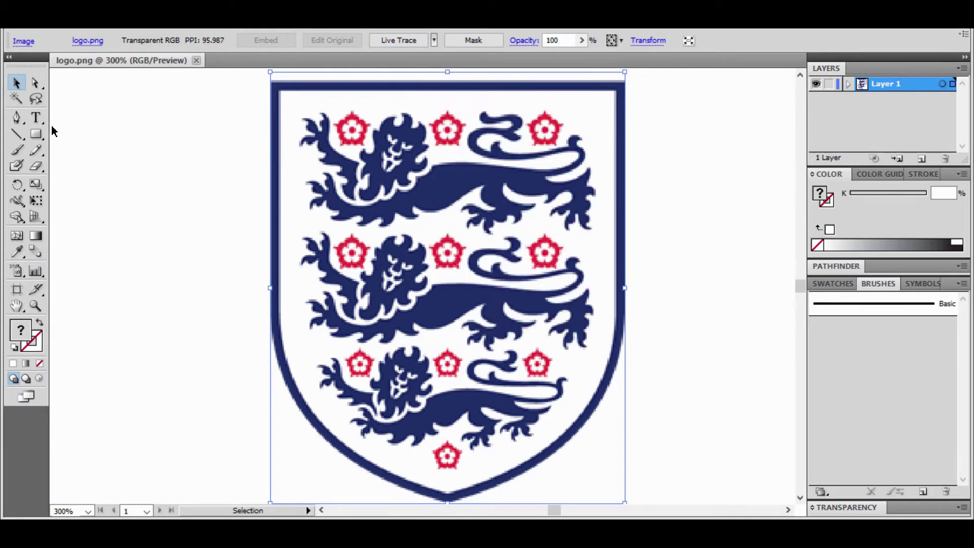
{"action": "key", "text": "space"}
{"action": "left_click_drag", "start_coordinate": [404, 222], "coordinate": [564, 223]}
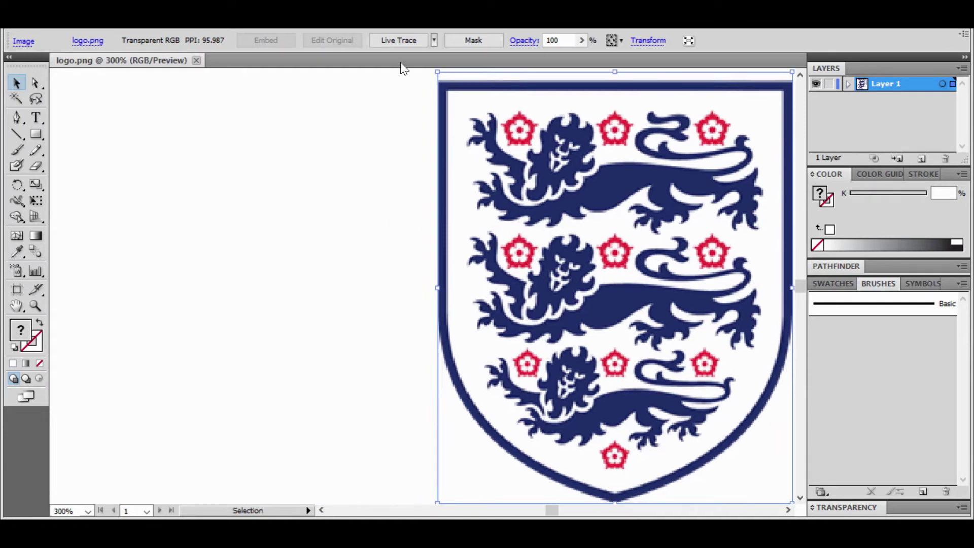
{"action": "left_click", "coordinate": [433, 40]}
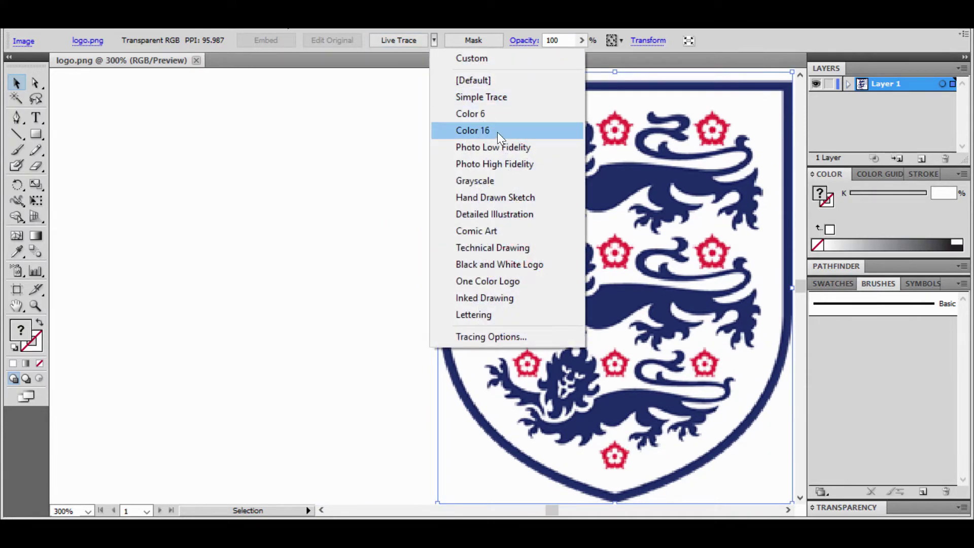
Open Tracing Options and toggle Preview to compare the Black and White trace (79 paths, 893 anchors).
{"action": "left_click", "coordinate": [511, 338]}
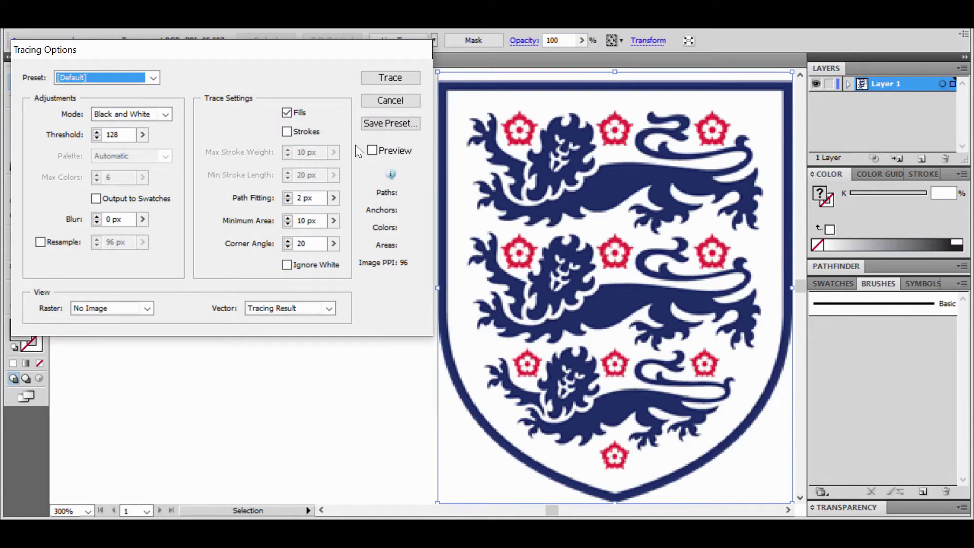
{"action": "left_click", "coordinate": [367, 151]}
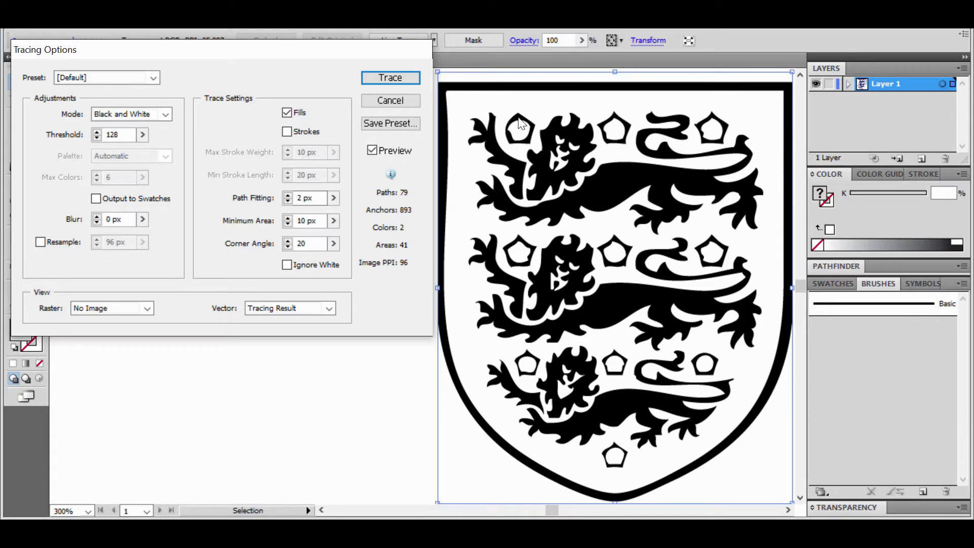
{"action": "left_click", "coordinate": [372, 150]}
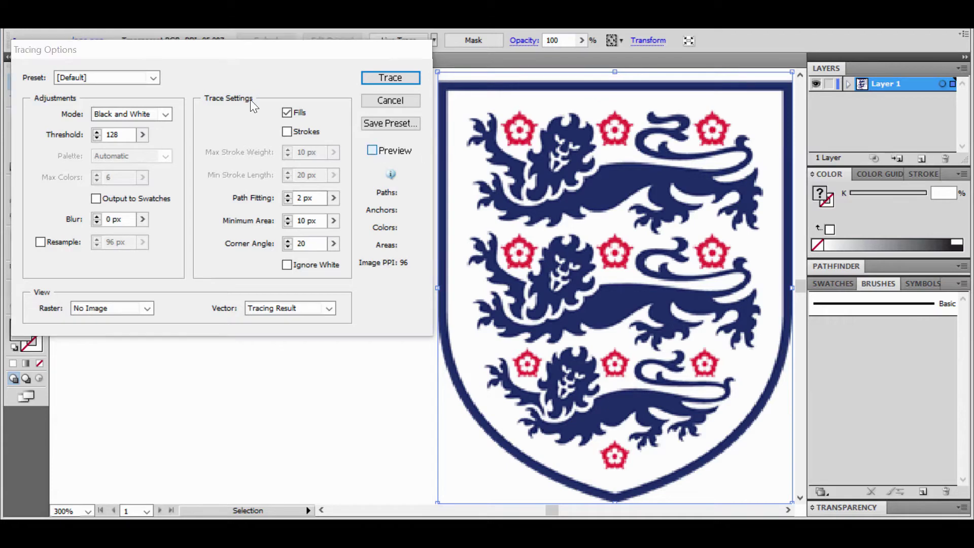
{"action": "left_click", "coordinate": [378, 149]}
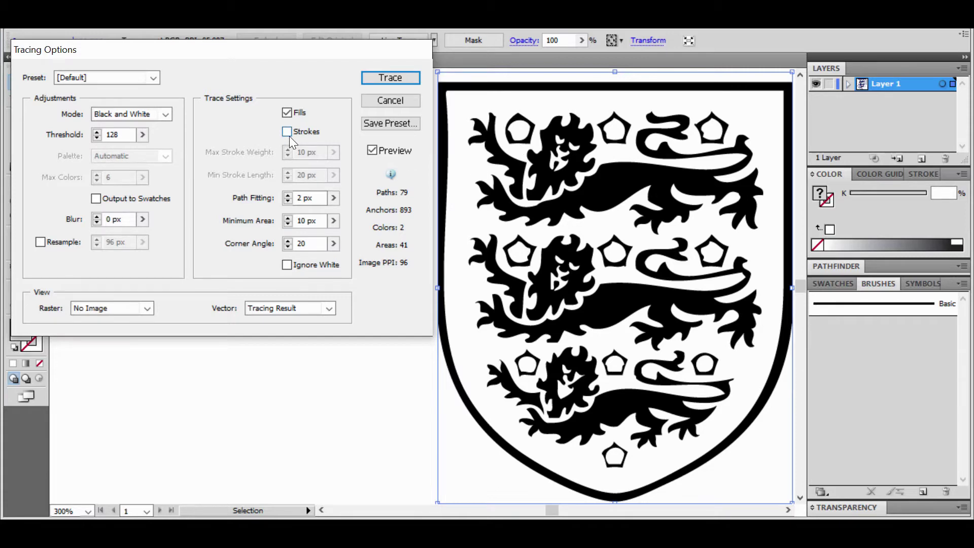
Set Path Fitting to 1.9 px and Minimum Area to 6 px.
{"action": "left_click", "coordinate": [287, 202]}
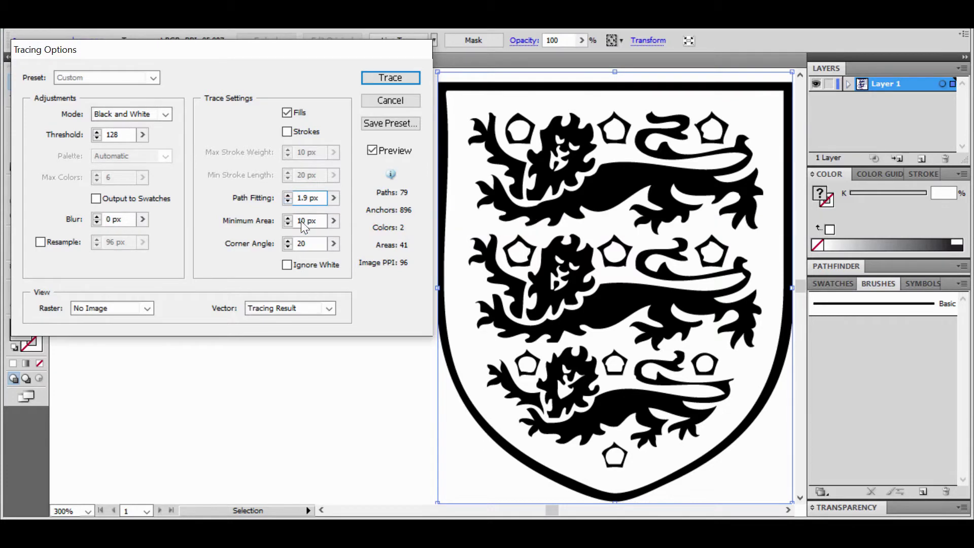
{"action": "left_click", "coordinate": [288, 223]}
{"action": "left_click", "coordinate": [288, 223]}
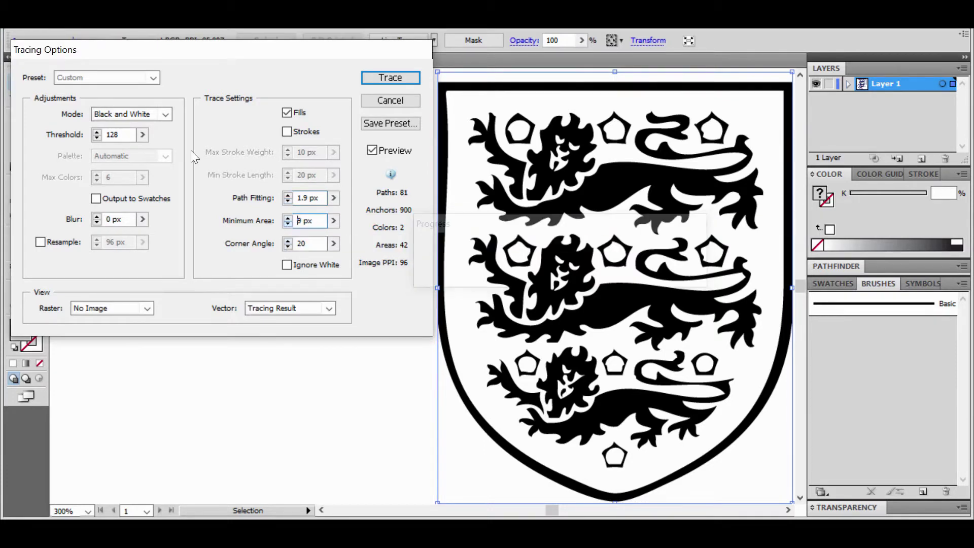
{"action": "key", "text": "Down"}
{"action": "key", "text": "Down"}
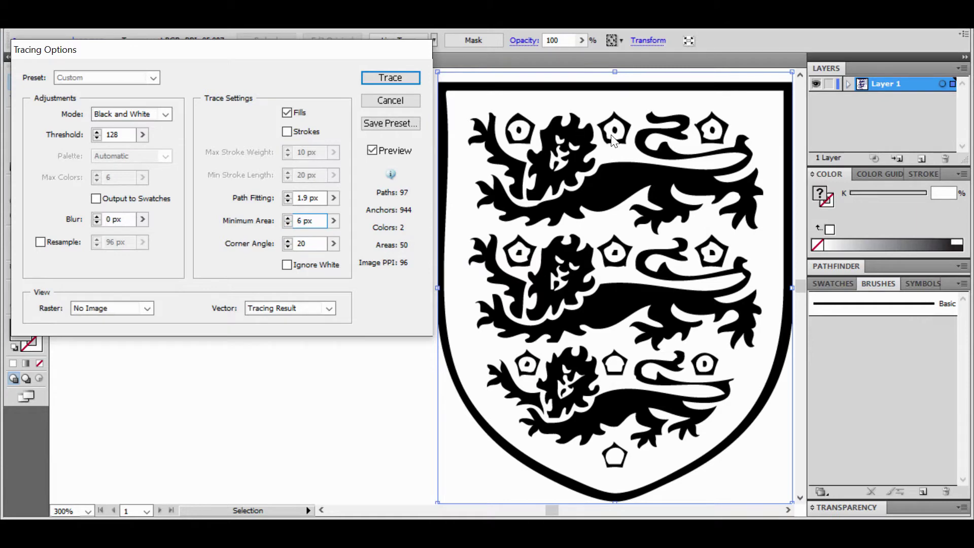
Toggle the preview off and on to compare the 97-path, 944-anchor trace with the original.
{"action": "left_click", "coordinate": [372, 151]}
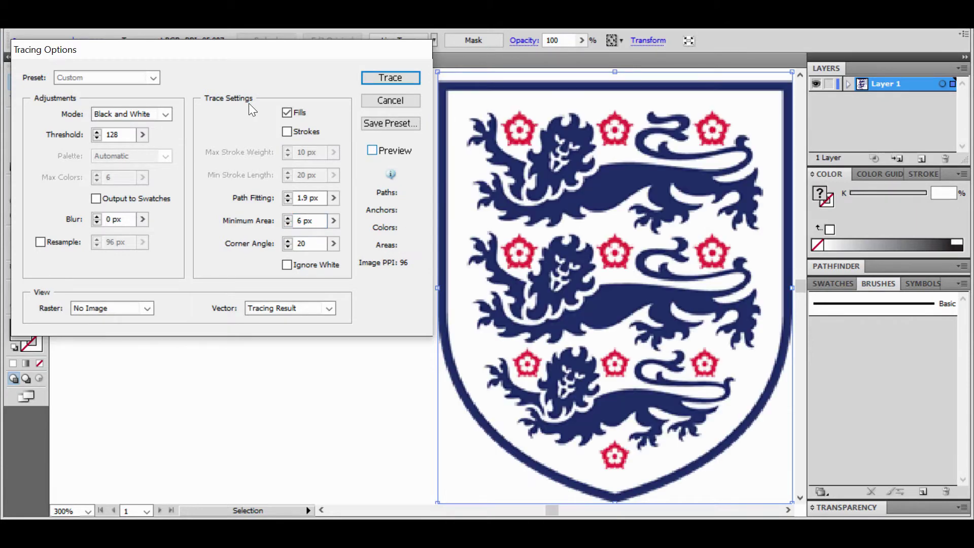
{"action": "key", "text": "alt+p"}
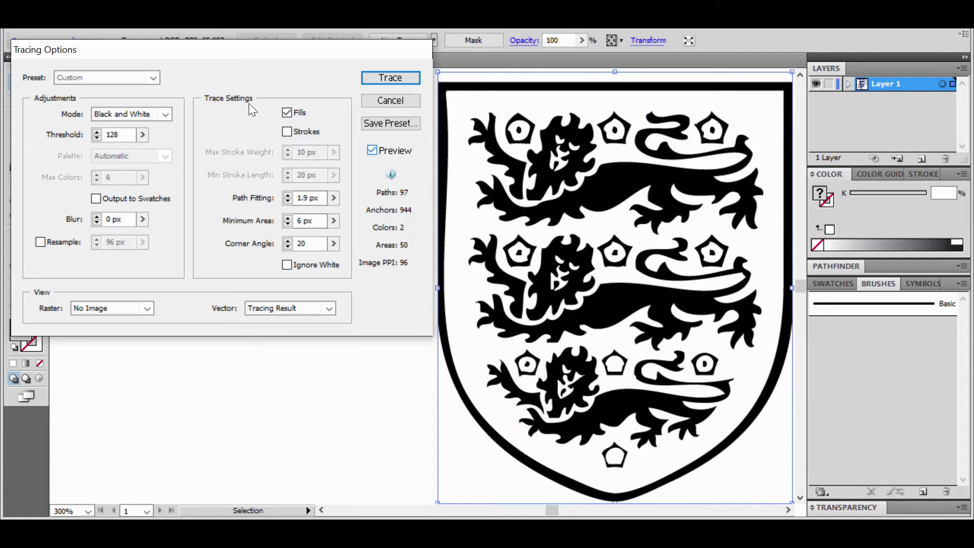
{"action": "left_click", "coordinate": [372, 151]}
{"action": "left_click", "coordinate": [372, 151]}
{"action": "key", "text": "Return"}
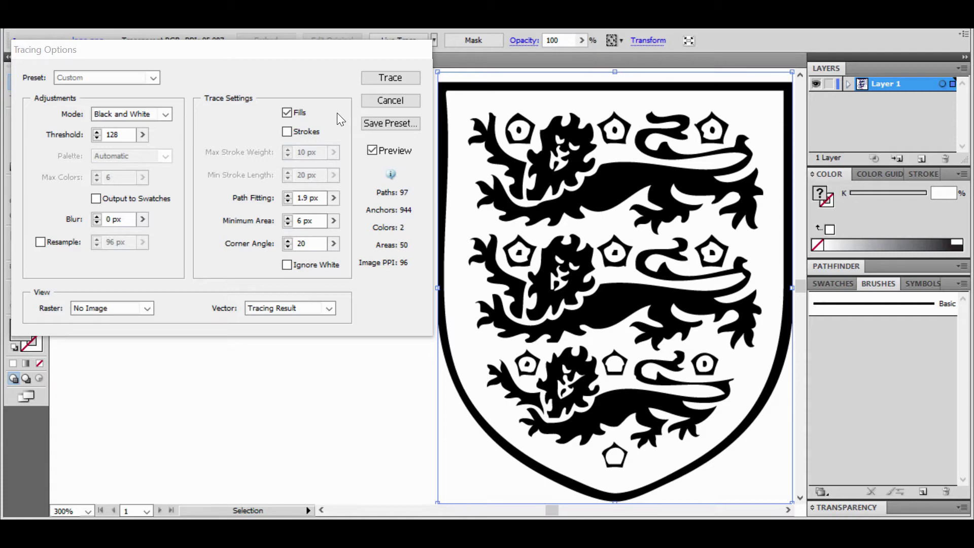
Cancel Illustrator's tracing options and drop logo.png from the desktop into Vector Magic.
{"action": "left_click", "coordinate": [386, 100]}
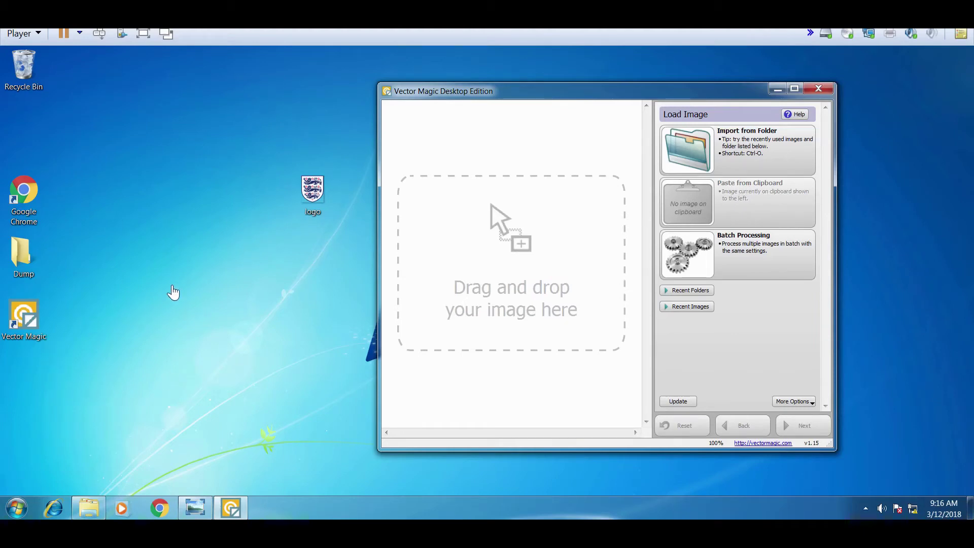
{"action": "left_click", "coordinate": [320, 200]}
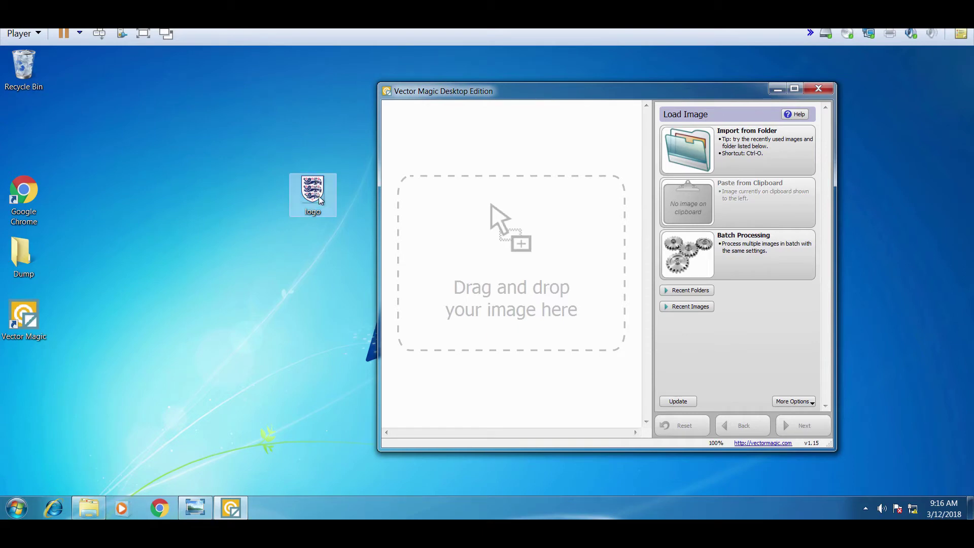
{"action": "left_click_drag", "start_coordinate": [320, 201], "coordinate": [497, 231]}
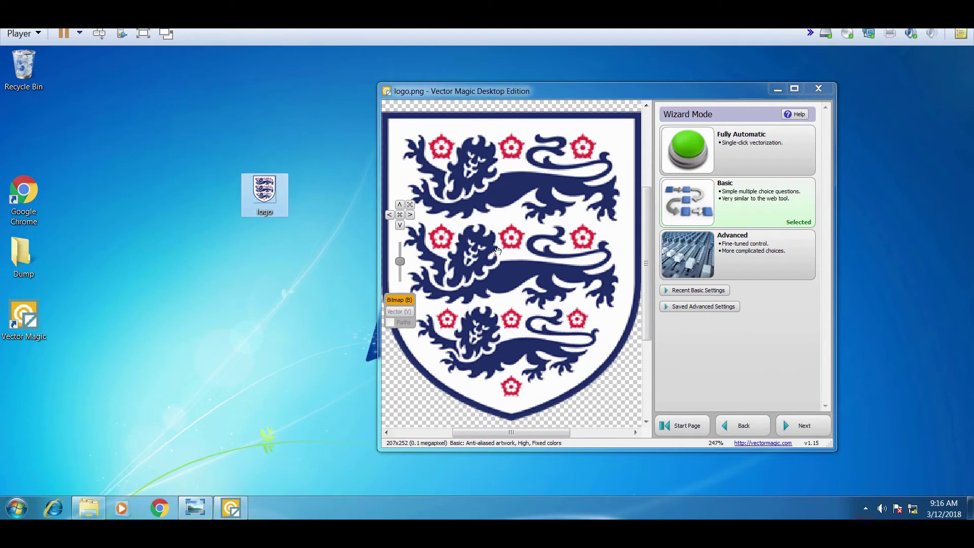
Zoom into the crest bitmap, then vectorize it Fully Automatic into a 4-colour result.
{"action": "left_click", "coordinate": [400, 262]}
{"action": "mouse_move", "coordinate": [401, 263]}
{"action": "left_mouse_down"}
{"action": "mouse_move", "coordinate": [400, 249]}
{"action": "mouse_move", "coordinate": [400, 274]}
{"action": "mouse_move", "coordinate": [401, 264]}
{"action": "left_mouse_up"}
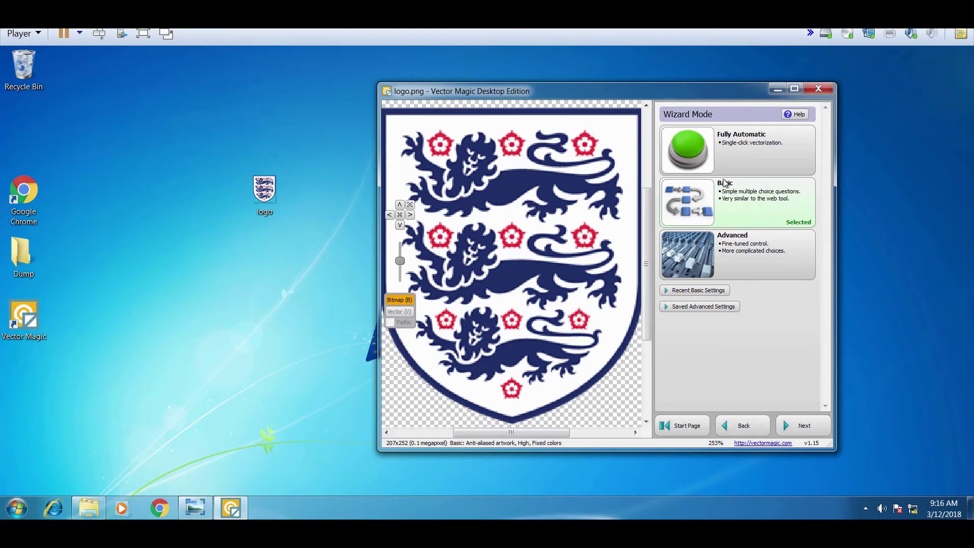
{"action": "left_click", "coordinate": [747, 152]}
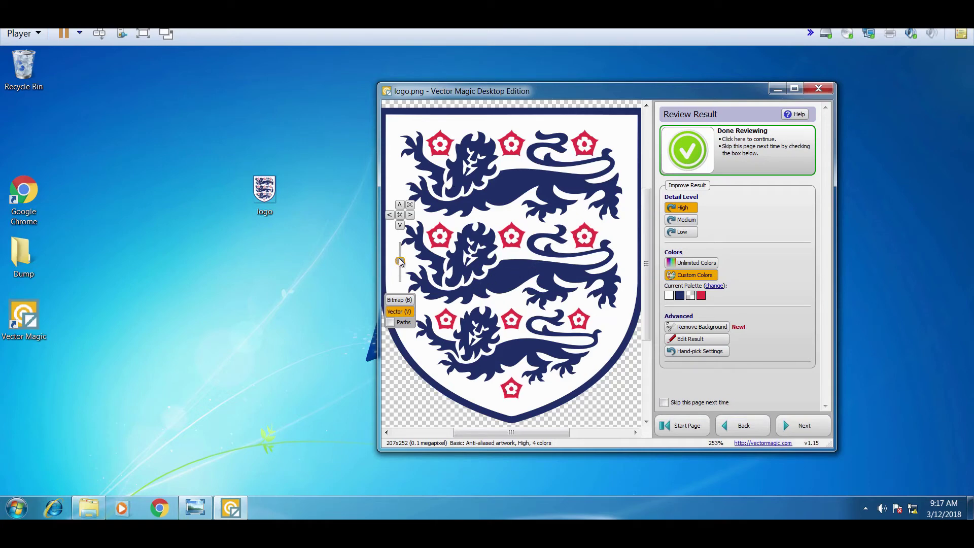
Zoom in and back out on the vector result to inspect the crest's traced edges.
{"action": "left_click_drag", "start_coordinate": [400, 262], "coordinate": [400, 256]}
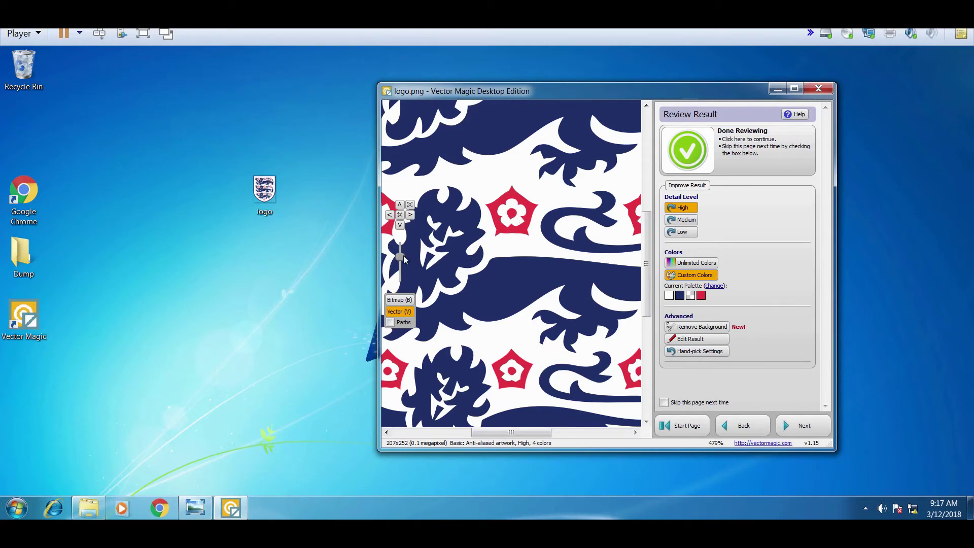
{"action": "mouse_move", "coordinate": [401, 258]}
{"action": "left_mouse_down"}
{"action": "mouse_move", "coordinate": [404, 267]}
{"action": "mouse_move", "coordinate": [401, 260]}
{"action": "left_mouse_up"}
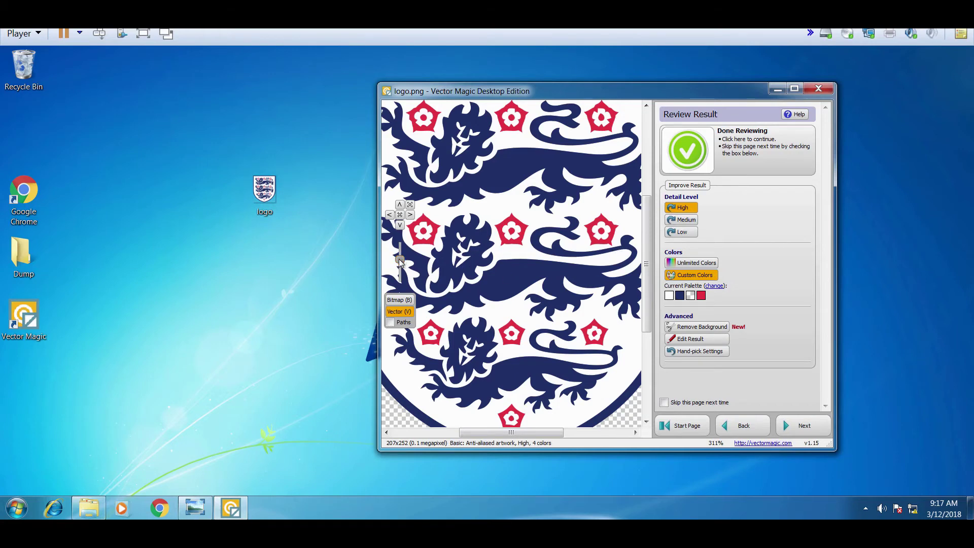
{"action": "left_click_drag", "start_coordinate": [400, 259], "coordinate": [400, 261]}
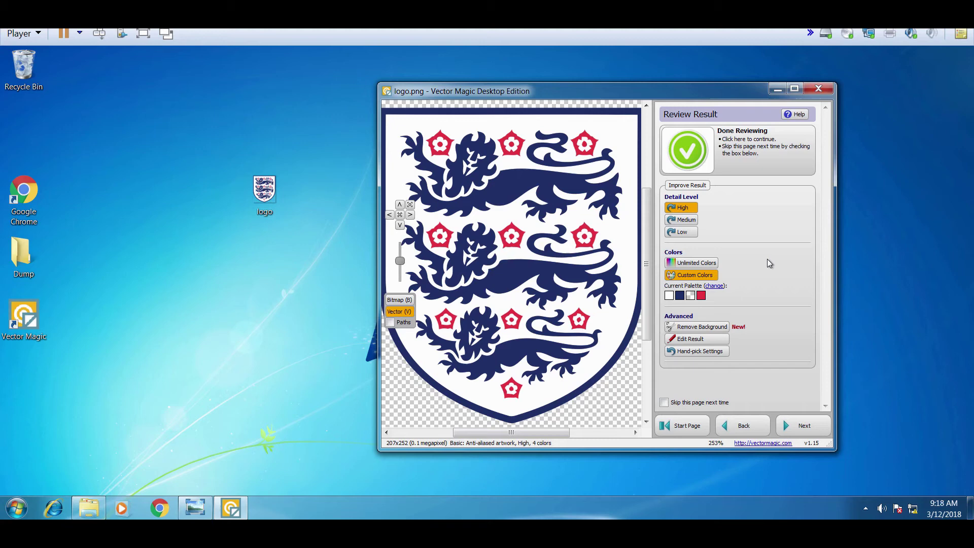
Keep the Adobe Illustrator .ai format and Quick Save the crest as logo.ai on the desktop.
{"action": "left_click", "coordinate": [803, 425]}
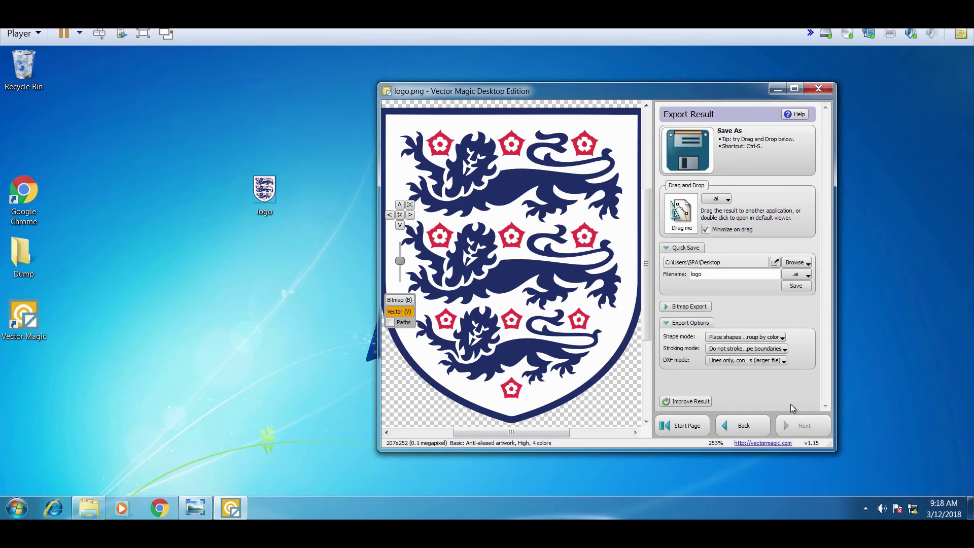
{"action": "left_click", "coordinate": [727, 198]}
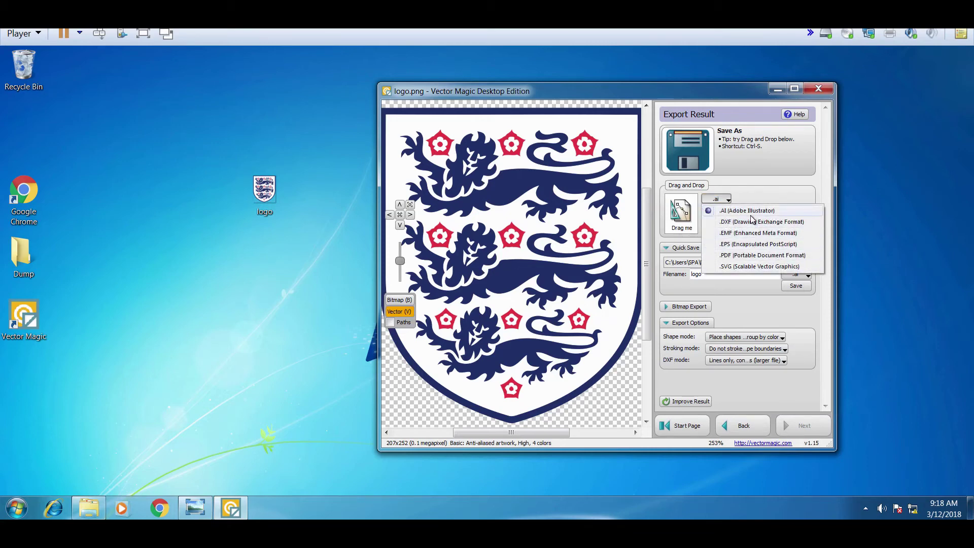
{"action": "left_click", "coordinate": [748, 212]}
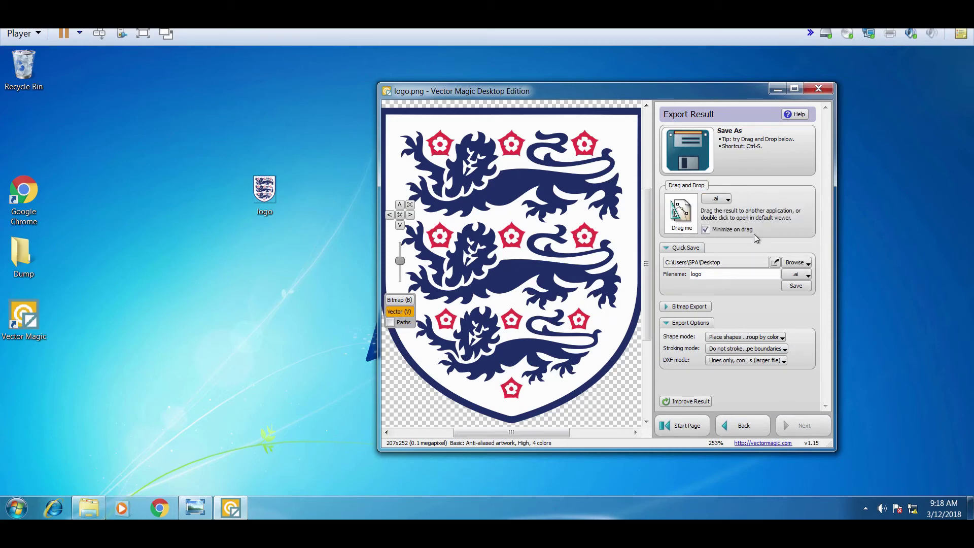
{"action": "left_click", "coordinate": [795, 285]}
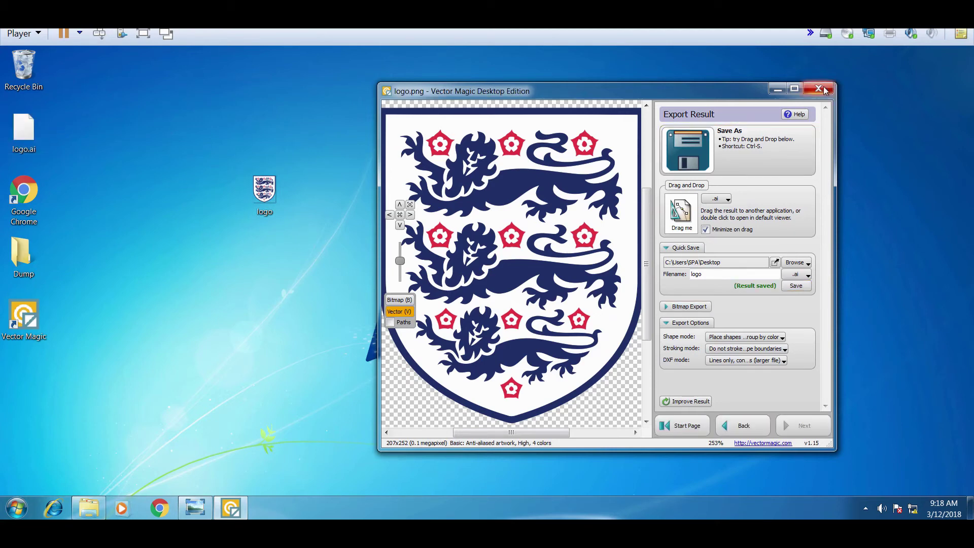
{"action": "left_click", "coordinate": [22, 132]}
{"action": "mouse_move", "coordinate": [22, 131]}
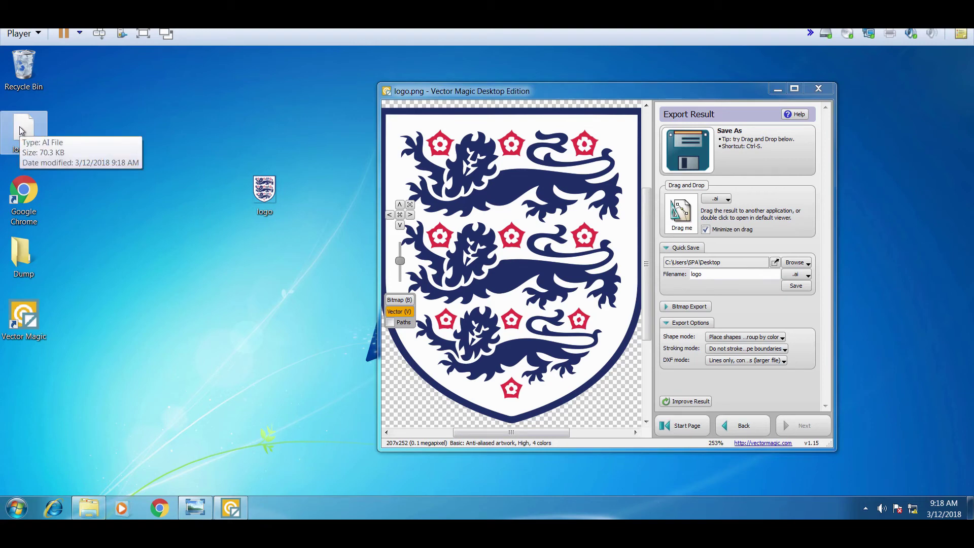